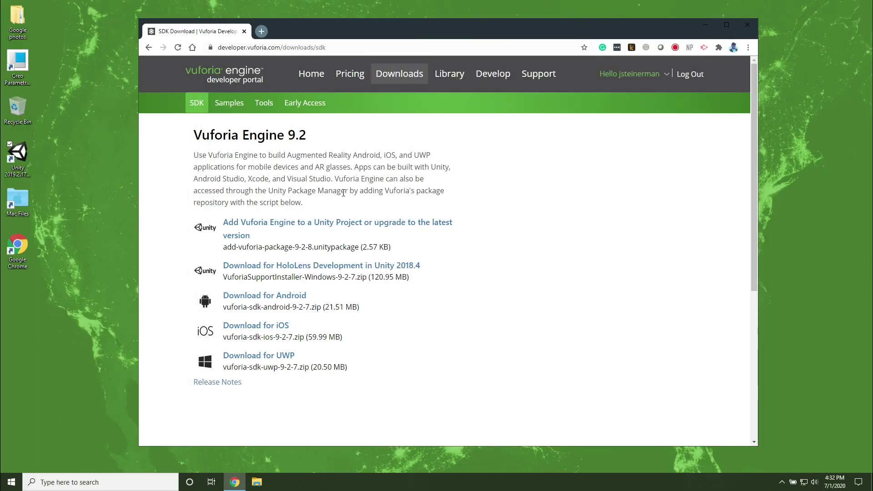
Download the Vuforia Engine package for Unity from the SDK downloads page and accept its license
click(330, 222)
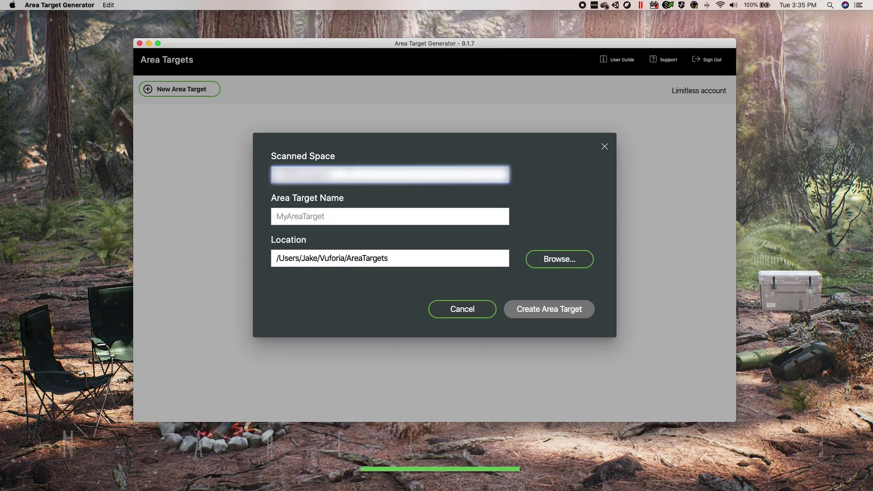
Continue to naming the area target, import its package into Unity, and orbit close to an office wall
click(342, 213)
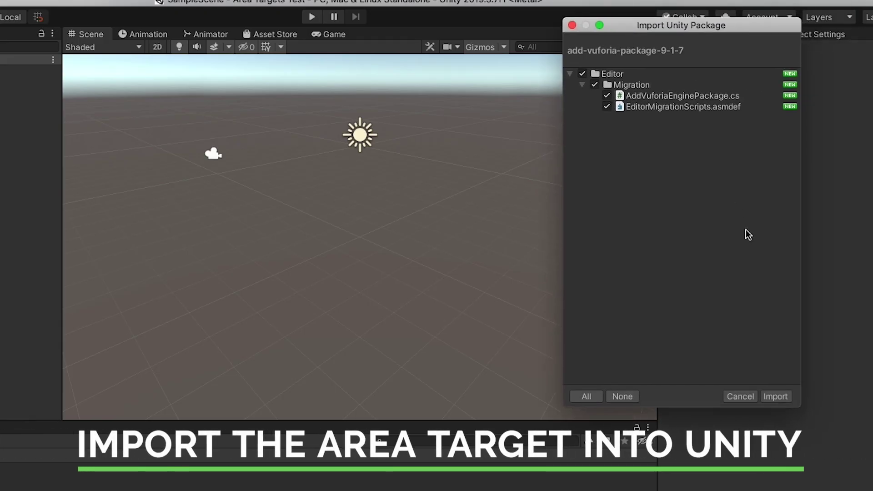
click(775, 397)
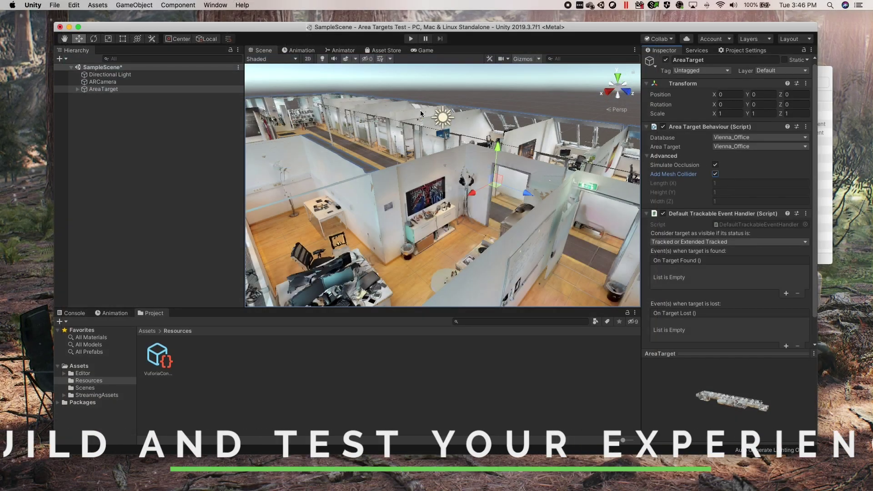
alt+drag(420, 113, 326, 92)
scroll(325, 91, up, 5)
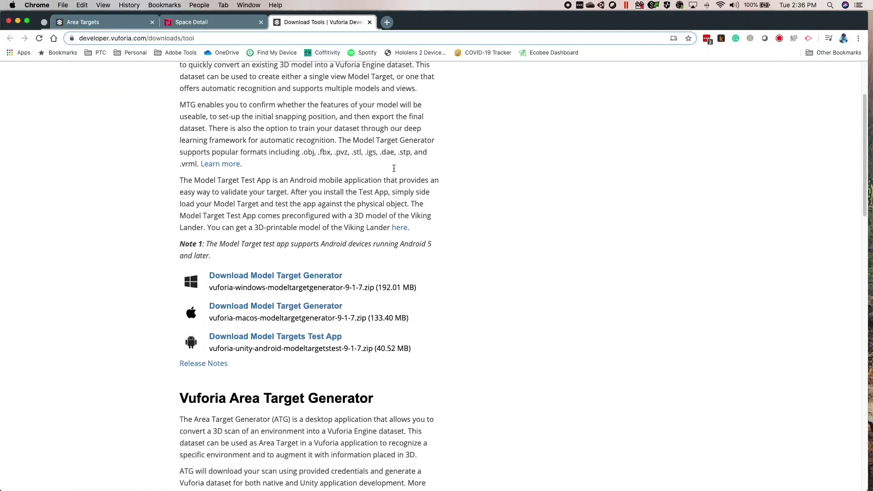
scroll(394, 171, down, 5)
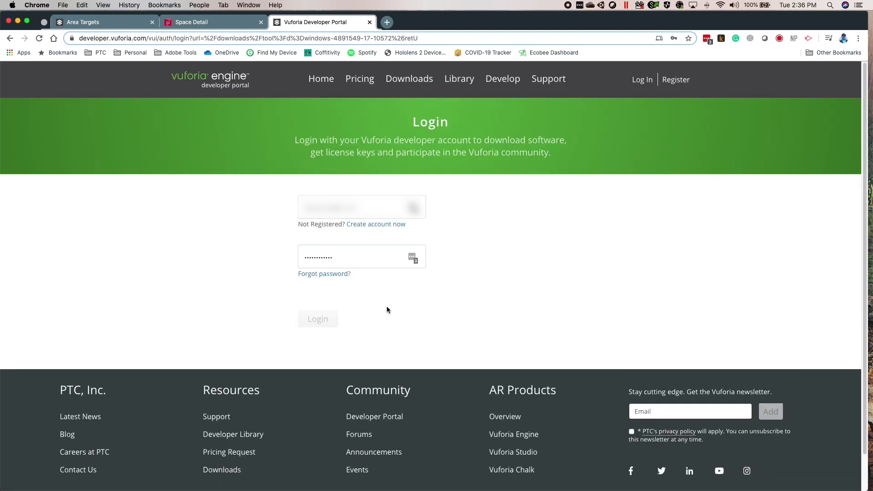
Scroll to the Vuforia Area Target Generator download and log in to the developer portal
click(328, 321)
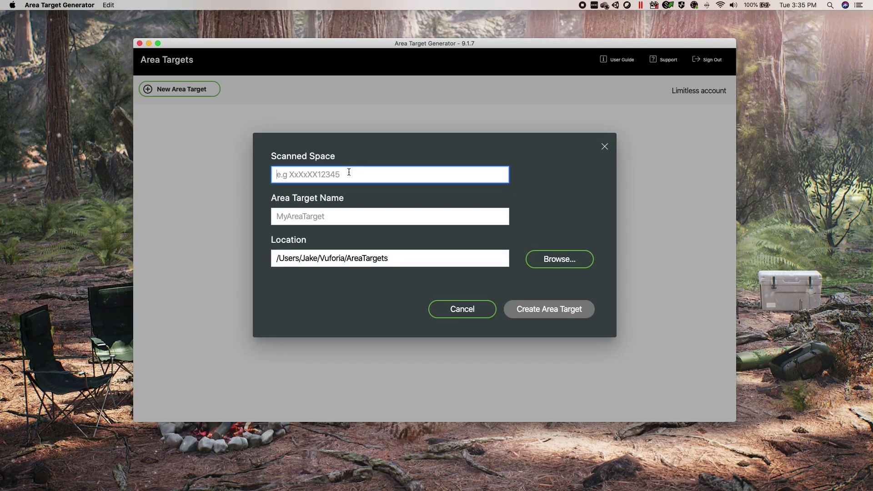
Paste the scanned space ID and name the area target Vienna_Office
key(super+v)
click(341, 214)
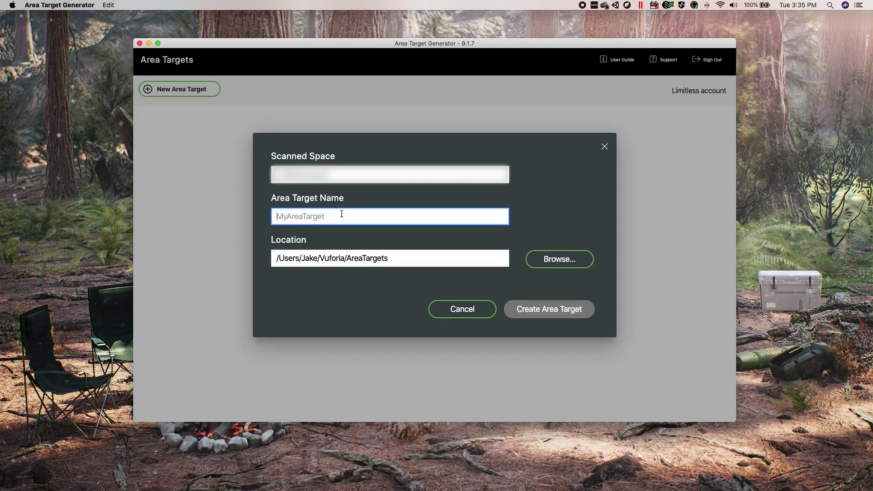
text(Vienna_Office)
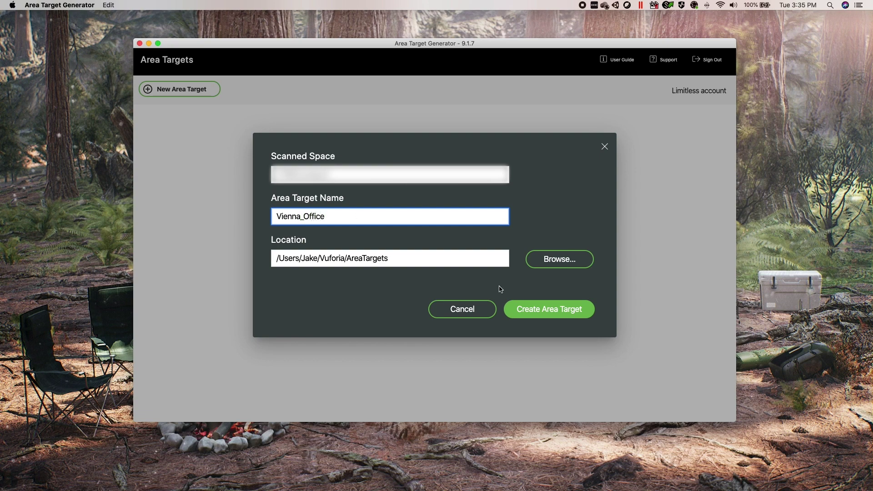
Save to OneDrive - PTC/Area Targets/Area Targets/Vienna Office 2 and create the area target
click(542, 261)
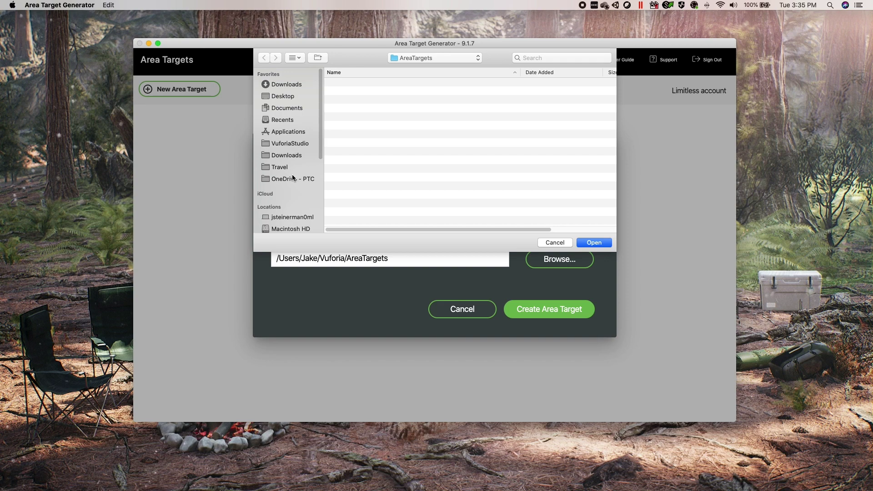
click(293, 178)
double_click(368, 110)
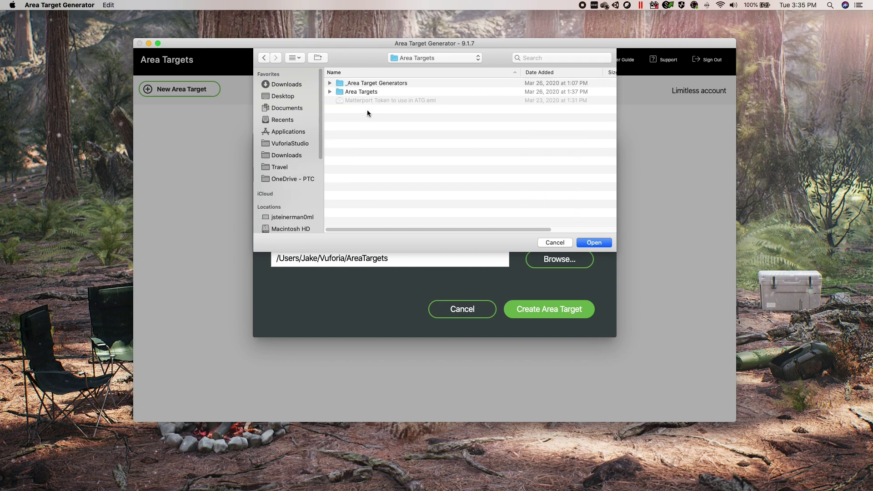
double_click(372, 92)
double_click(372, 117)
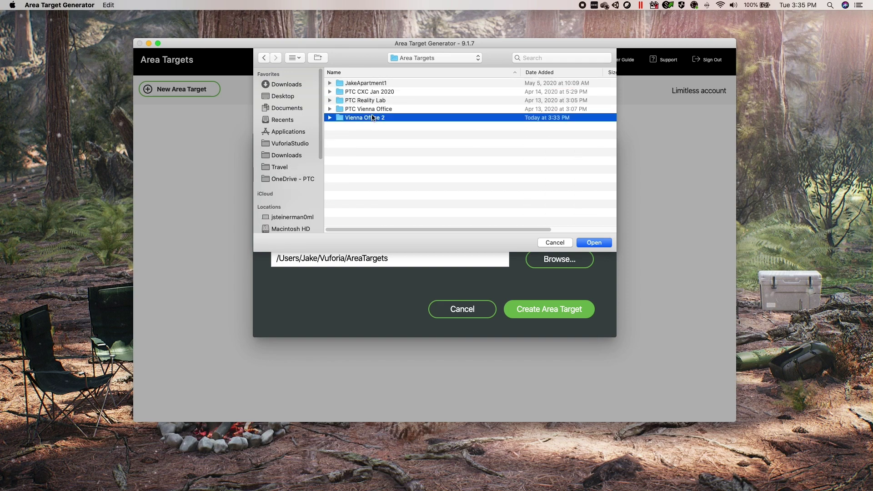
click(594, 242)
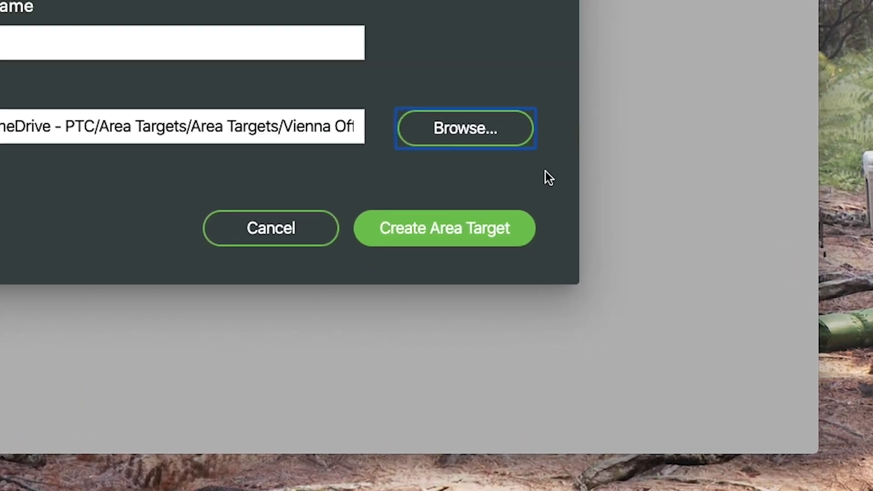
click(471, 220)
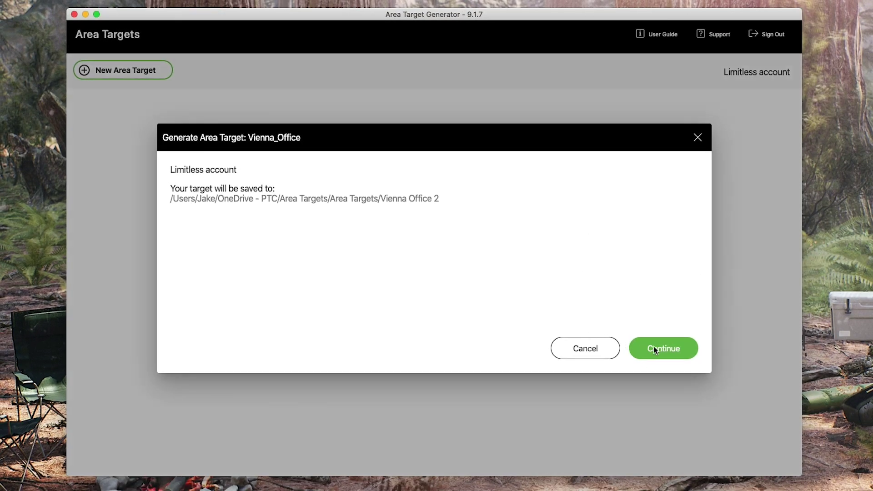
Generate the Vienna_Office area target, dismiss the success report, and bring Unity Hub into view
click(675, 348)
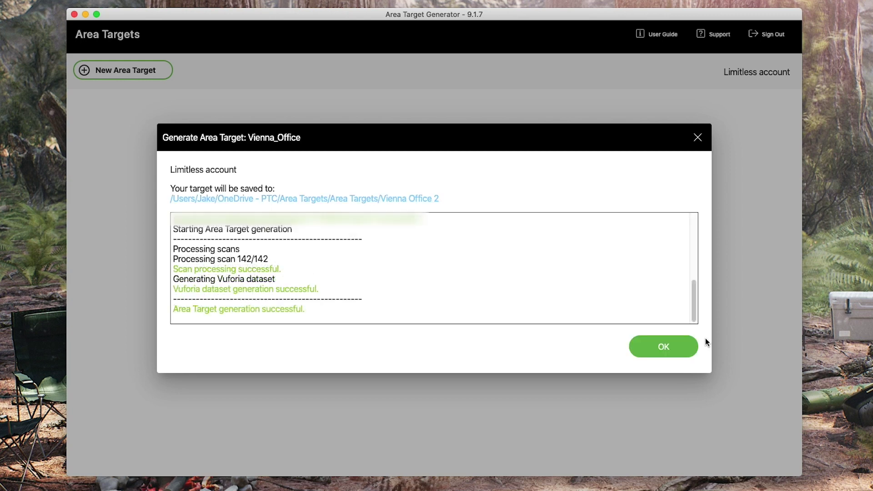
click(682, 344)
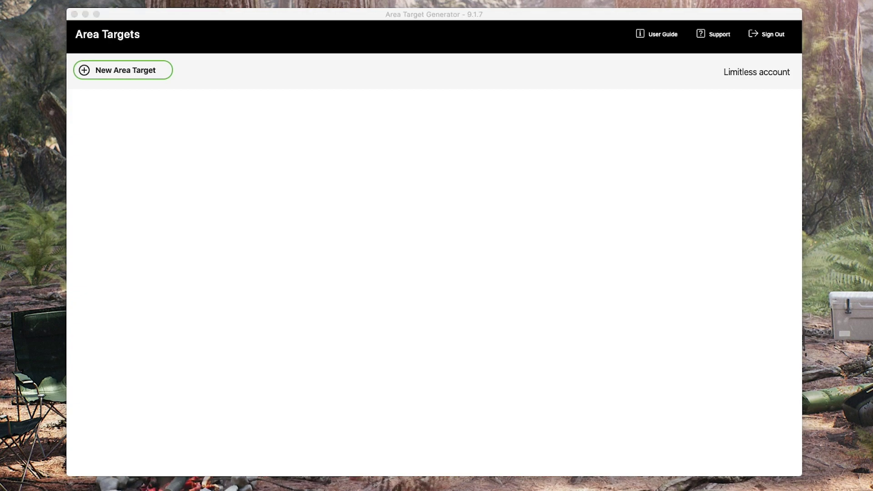
drag(818, 132, 477, 71)
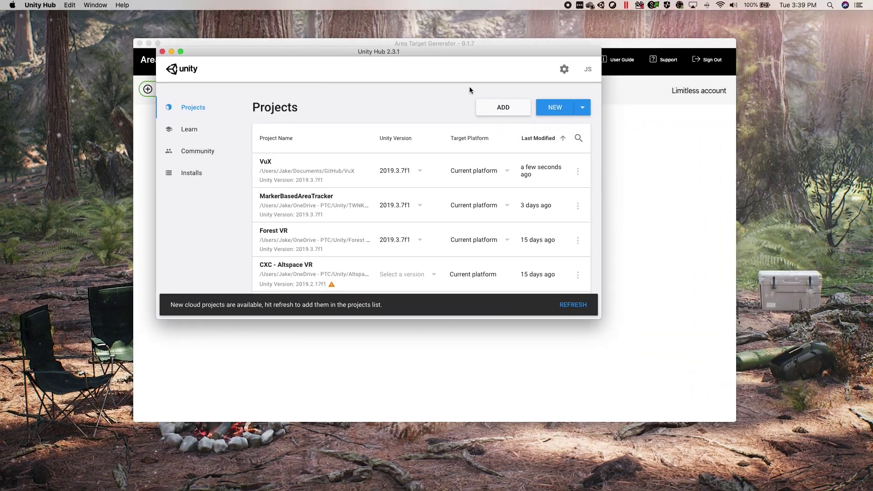
Start a new Unity project and load the ViennaOffice dataset in the test app
click(553, 109)
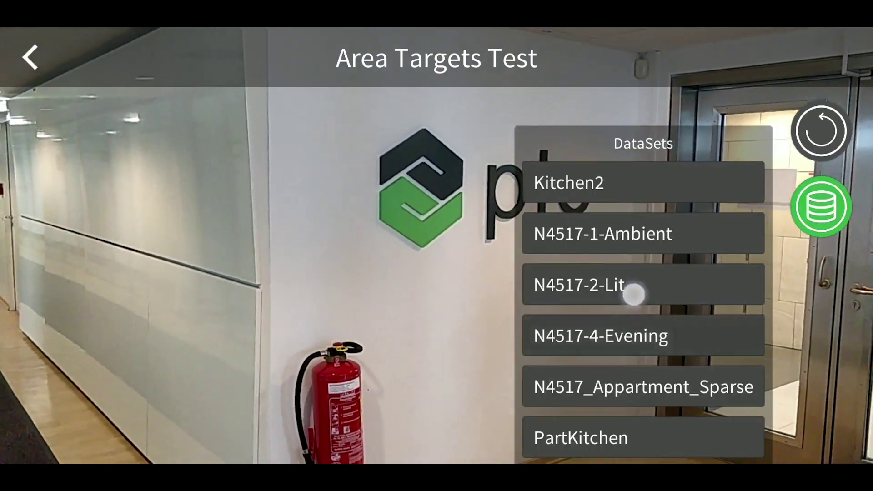
drag(634, 293, 591, 134)
click(591, 286)
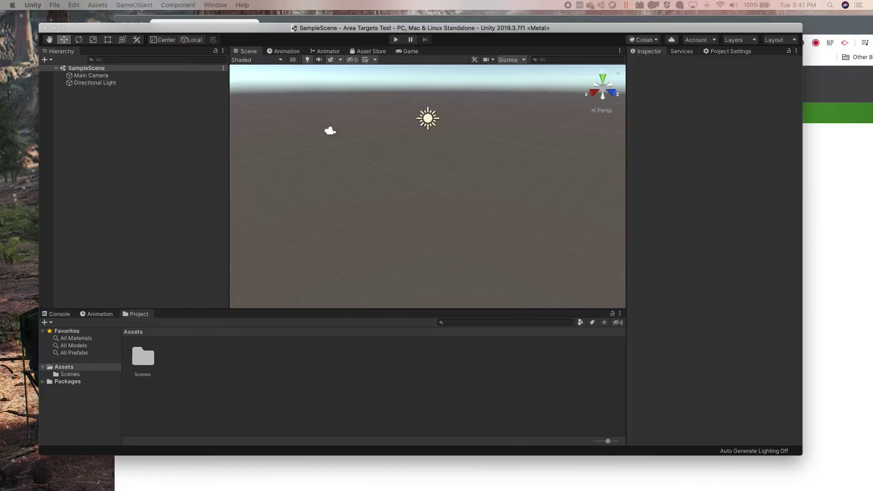
Import and update the Vuforia Engine package, then delete the default Main Camera
click(704, 292)
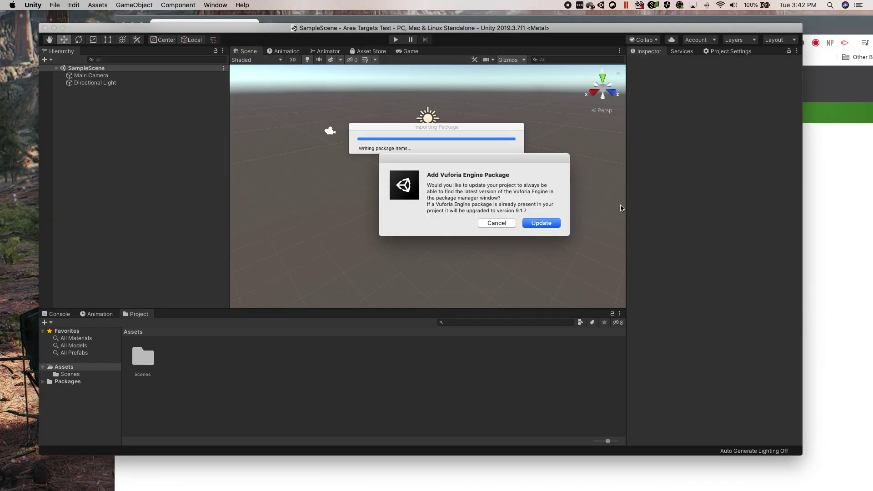
click(541, 223)
click(135, 76)
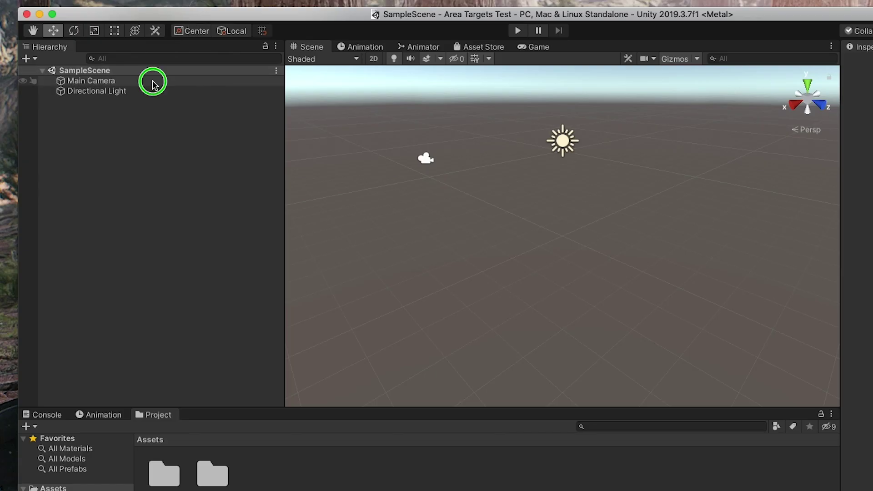
right_click(152, 85)
click(191, 143)
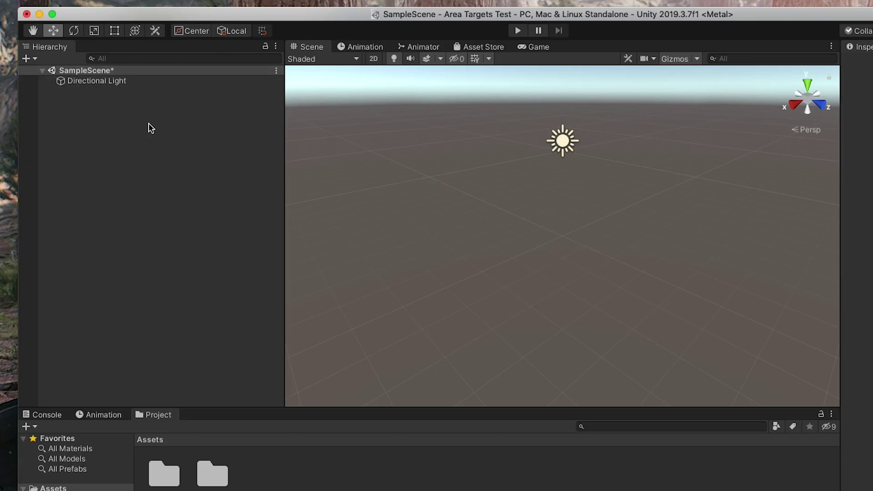
Add a Vuforia Engine AR Camera through the Hierarchy's create menu
right_click(149, 124)
mouse_move(210, 332)
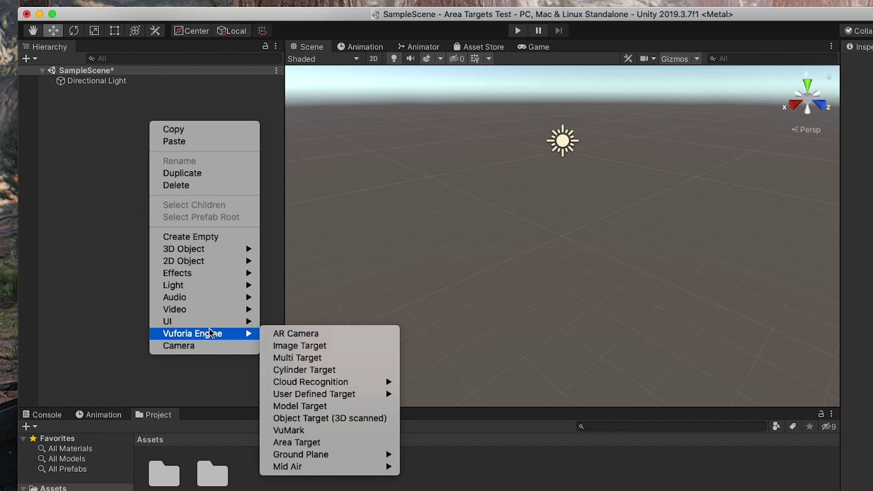
click(296, 333)
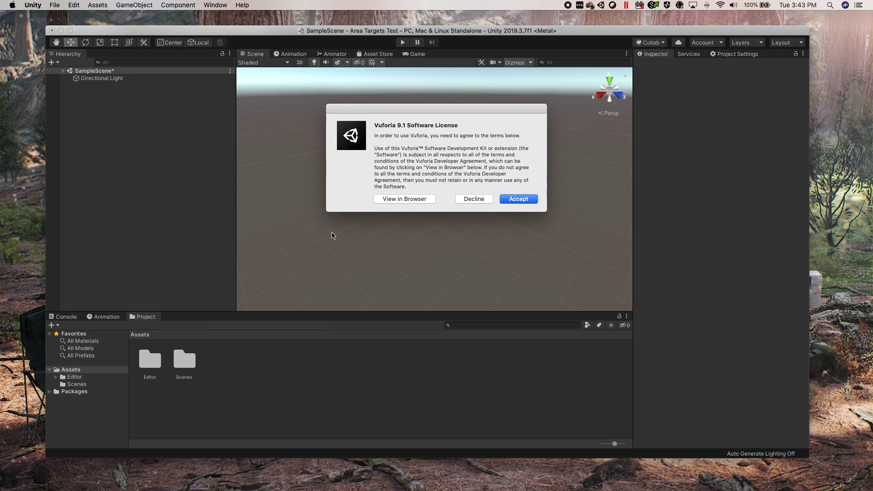
Accept the Vuforia license, select the ARCamera, and open its Vuforia Engine configuration
click(528, 202)
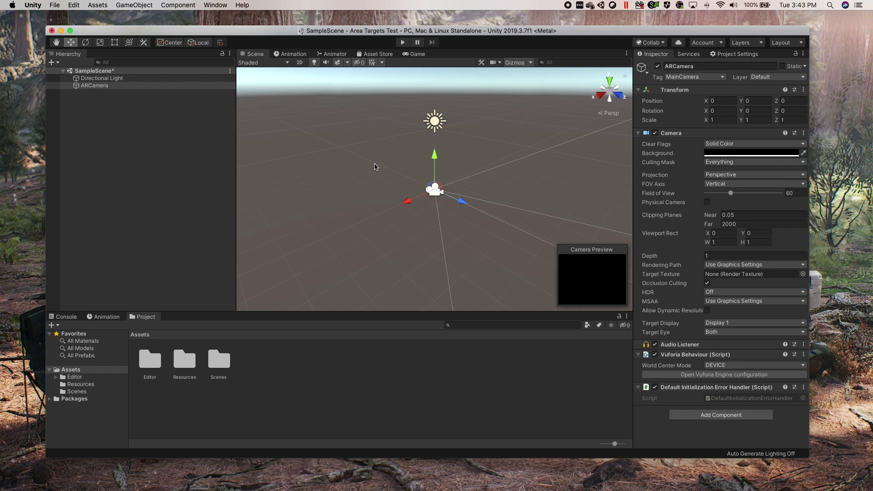
click(112, 85)
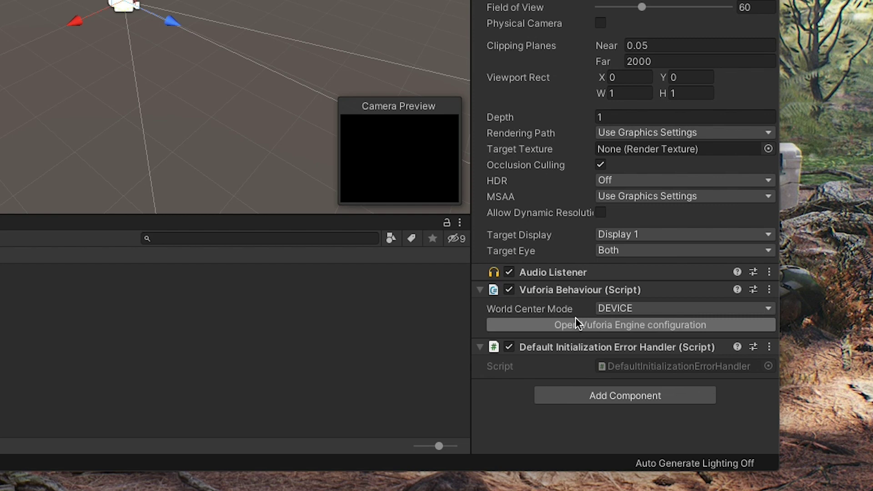
click(576, 319)
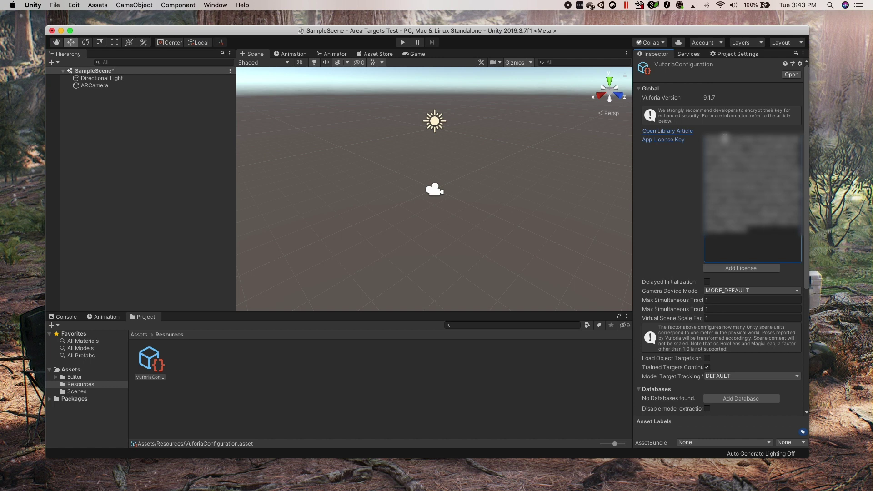
Add a Vuforia Engine Area Target, then drag Vienna_Office.unitypackage from Vienna Office 2 into Project
click(157, 147)
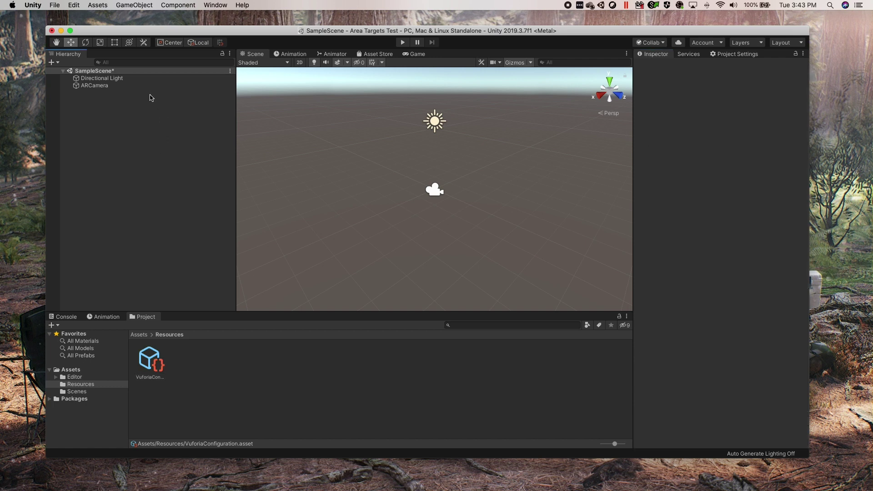
right_click(143, 138)
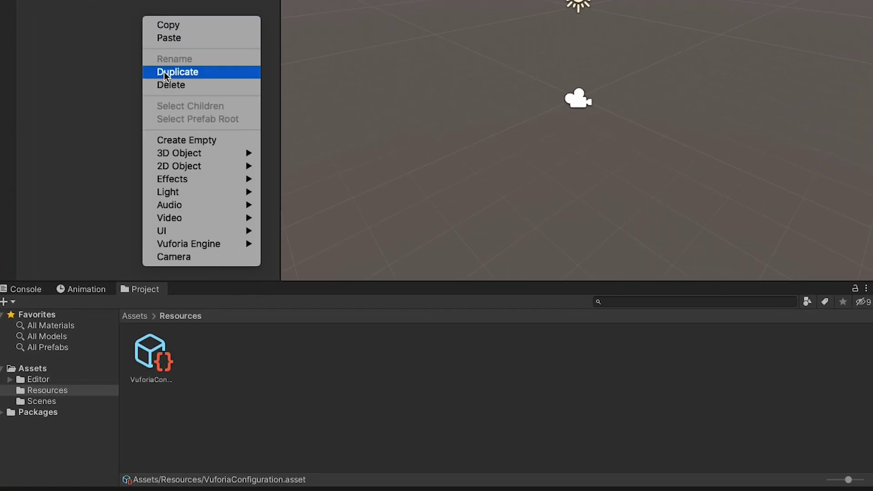
mouse_move(193, 245)
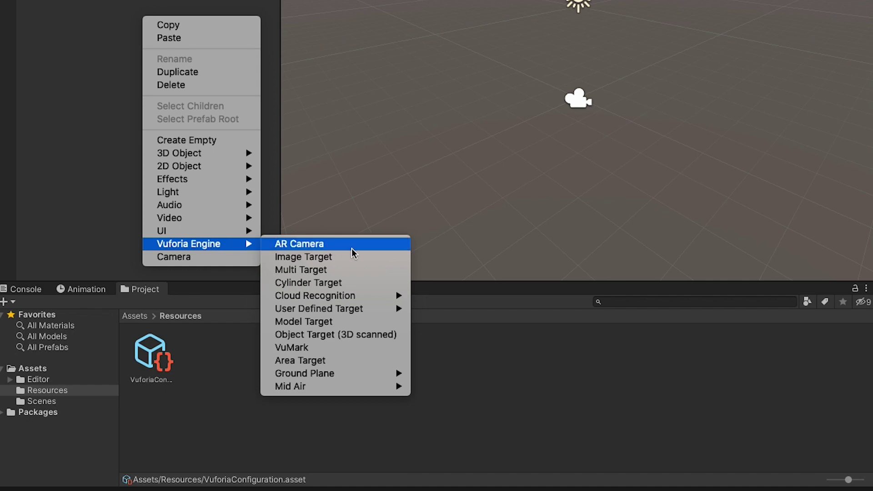
click(318, 361)
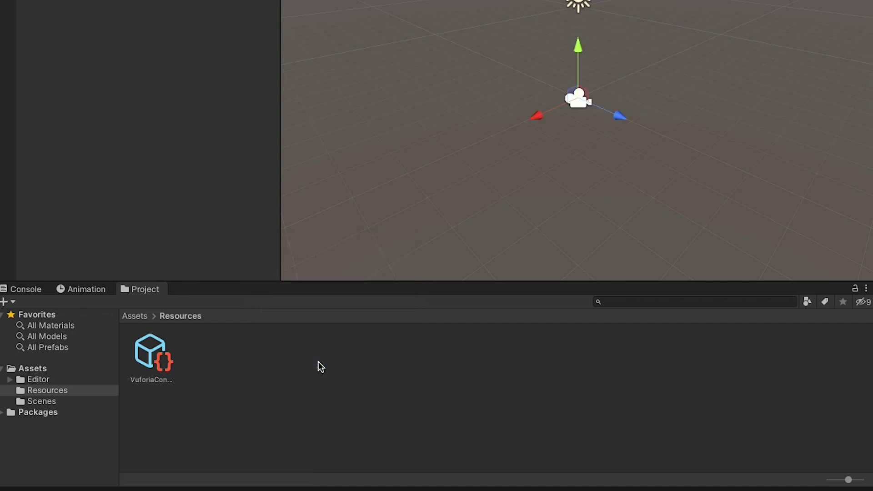
drag(860, 173, 567, 71)
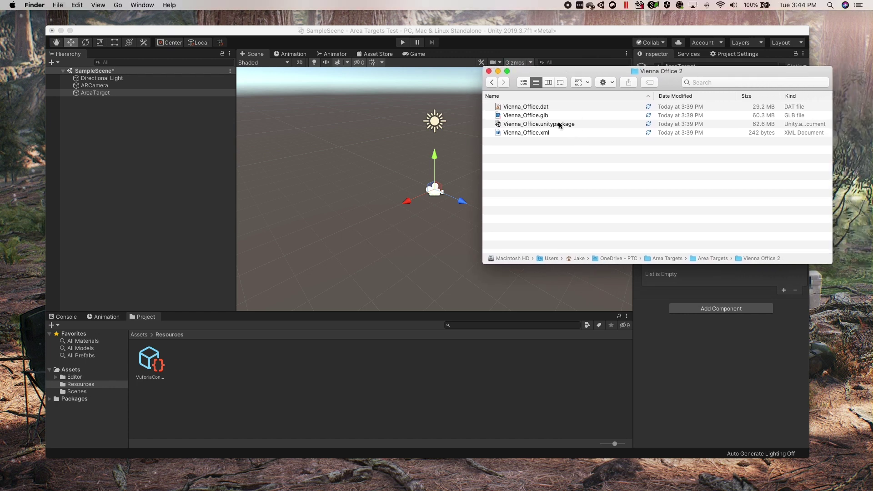
drag(560, 125, 246, 405)
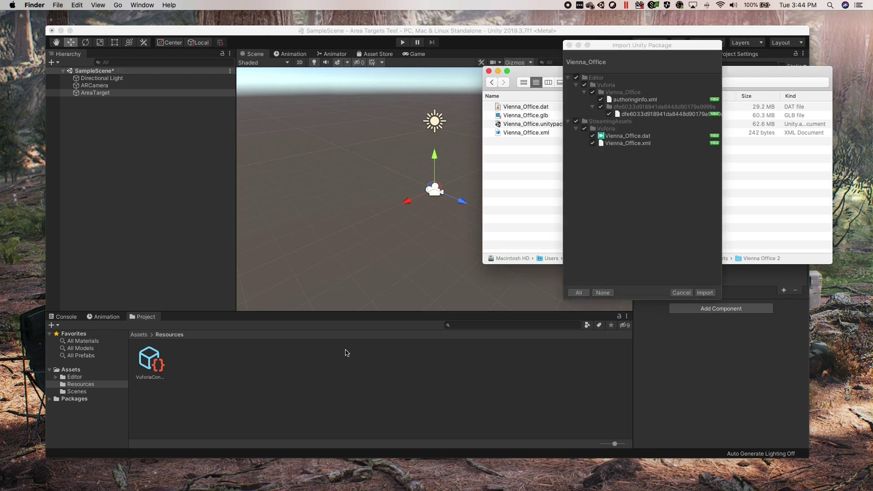
Import the Vienna_Office package, set the AreaTarget's Database to Vienna_Office, and select the ARCamera
click(704, 292)
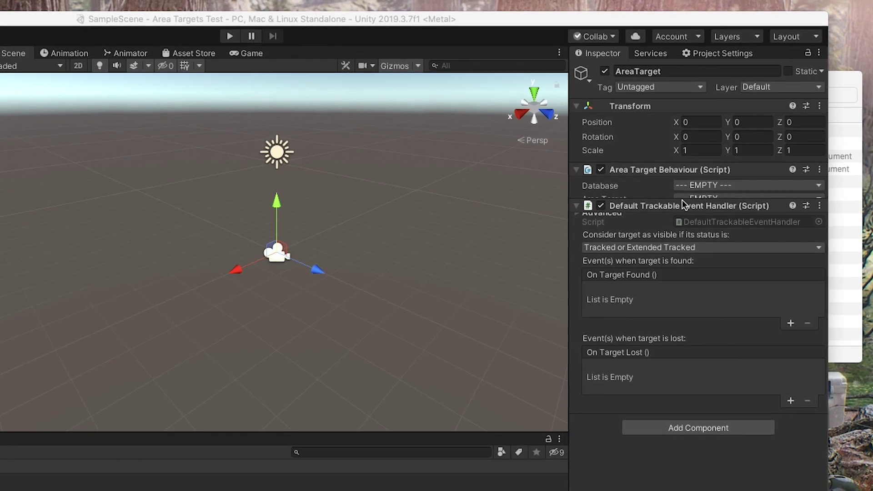
click(686, 186)
click(690, 184)
click(692, 184)
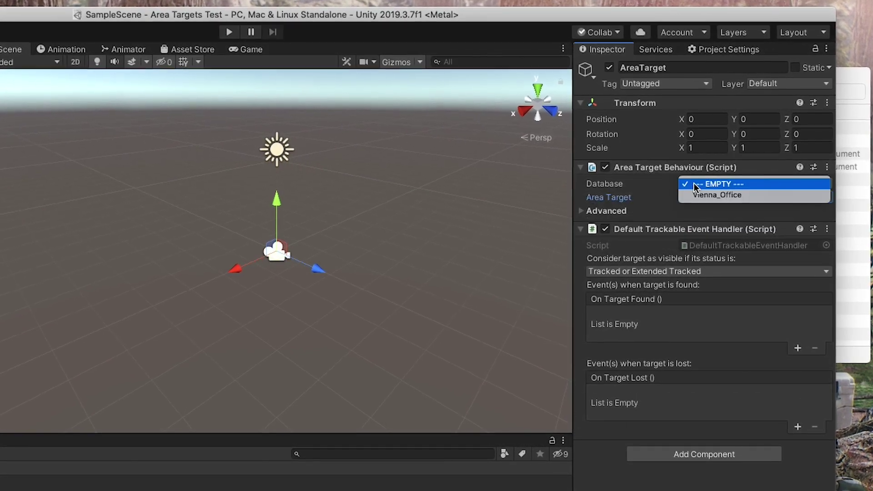
click(705, 197)
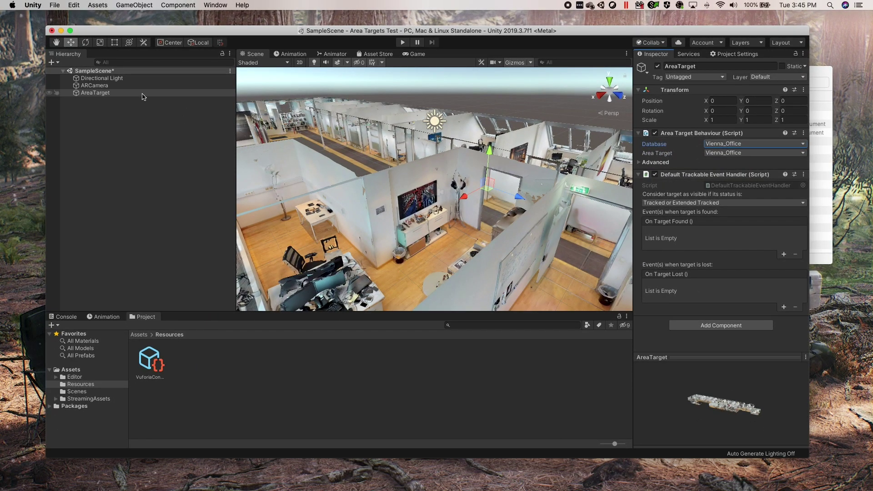
click(138, 86)
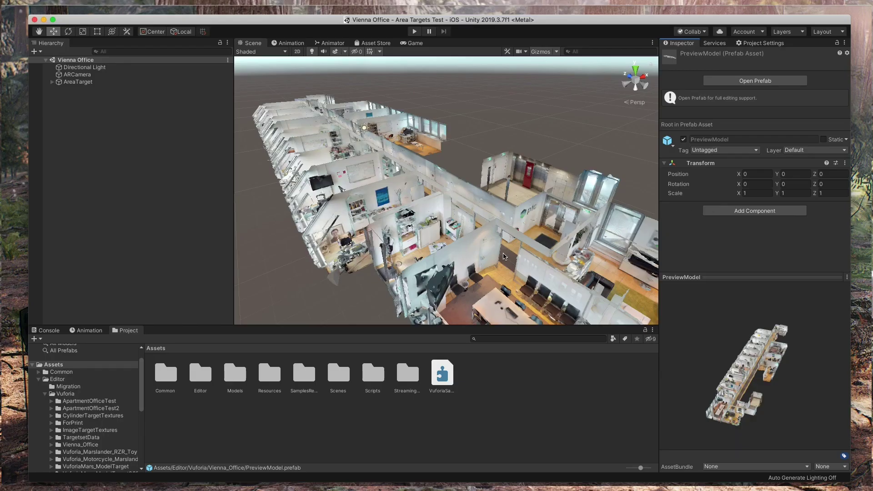
Browse to Assets/Editor/Vuforia/Vienna_Office and rotate the PreviewModel prefab's preview to view the office
click(64, 365)
click(58, 380)
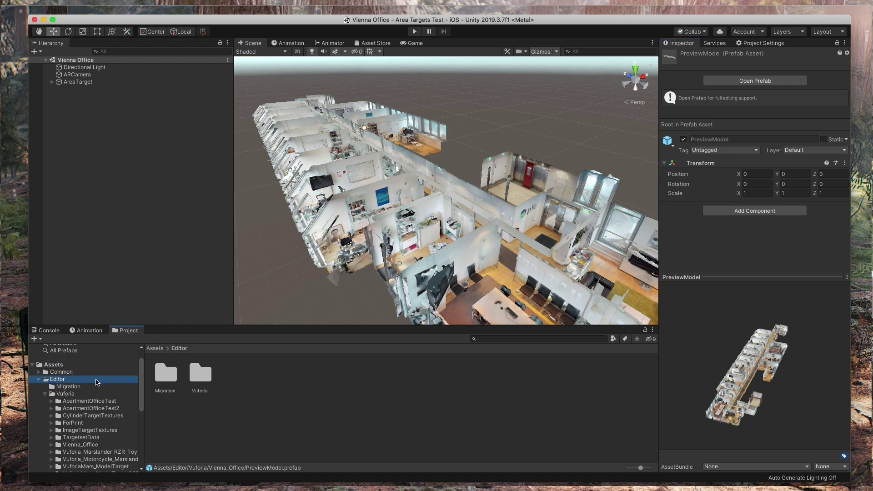
click(203, 379)
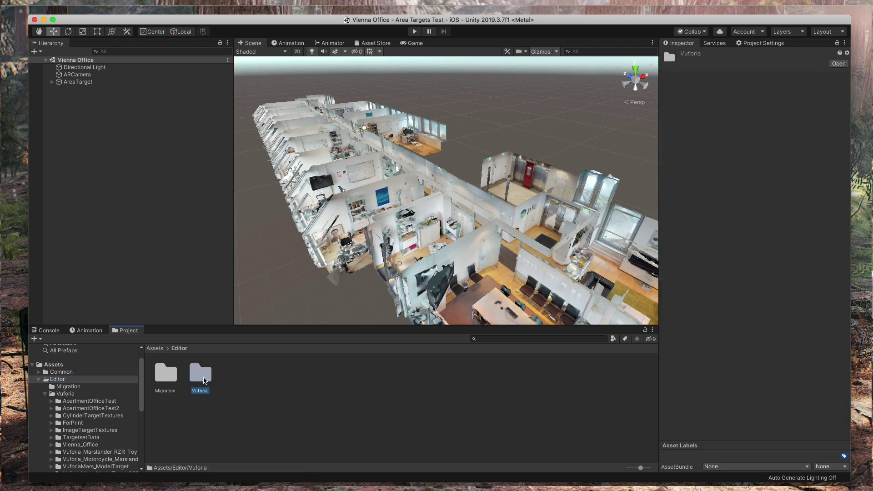
double_click(203, 379)
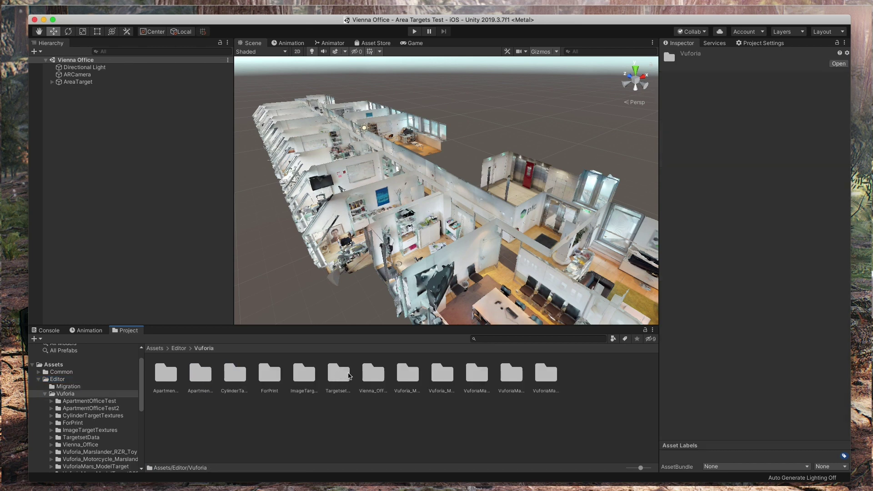
click(369, 378)
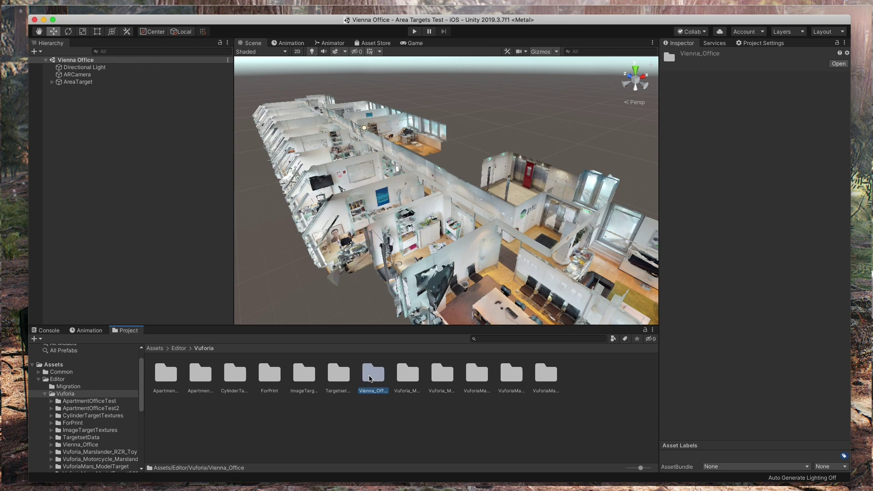
double_click(369, 378)
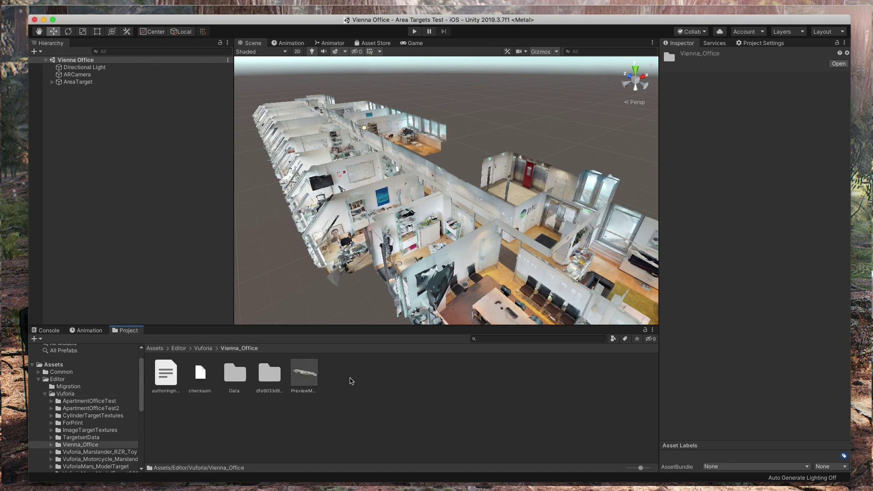
click(313, 382)
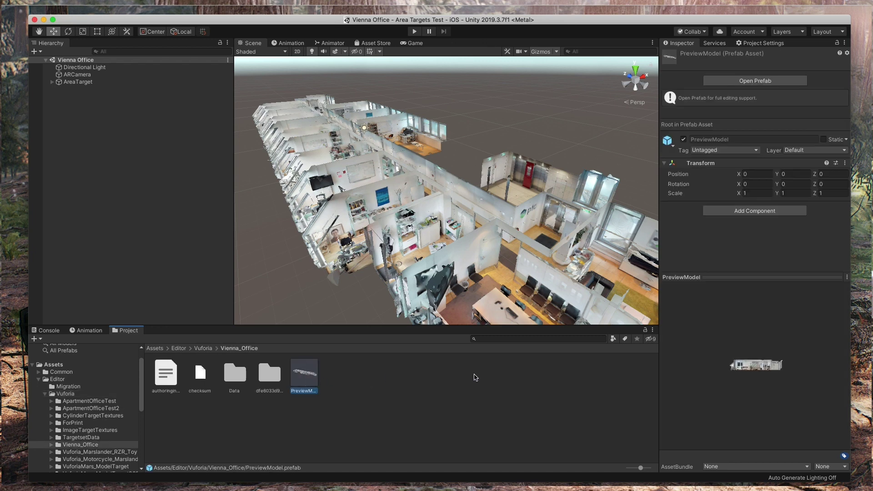
drag(732, 372, 713, 408)
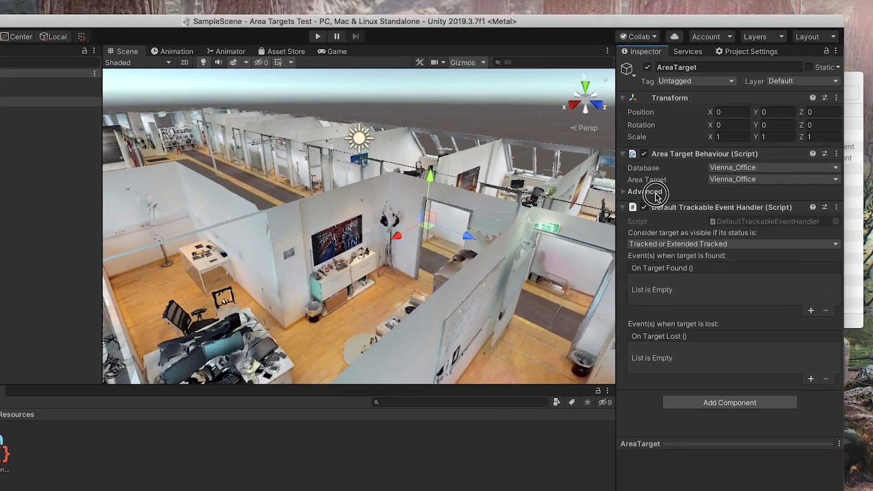
Enable Simulate Occlusion in the Area Target's Advanced options, then fly the view into the corridor
click(647, 159)
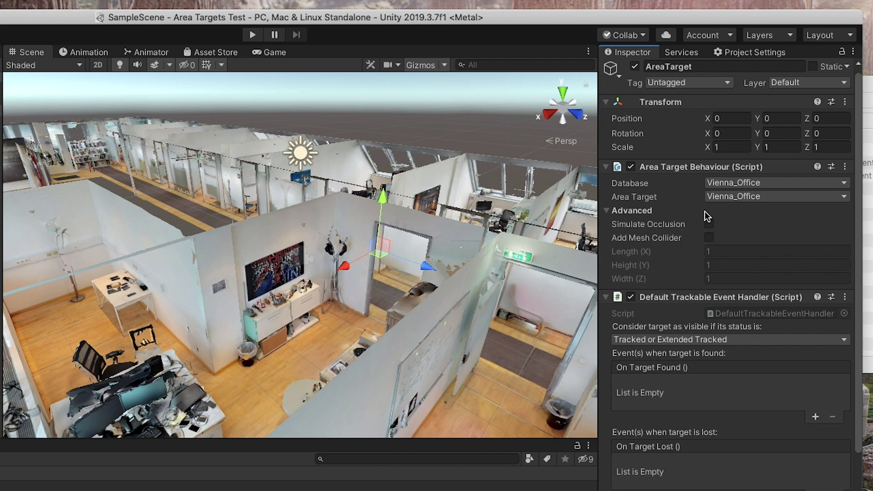
click(710, 221)
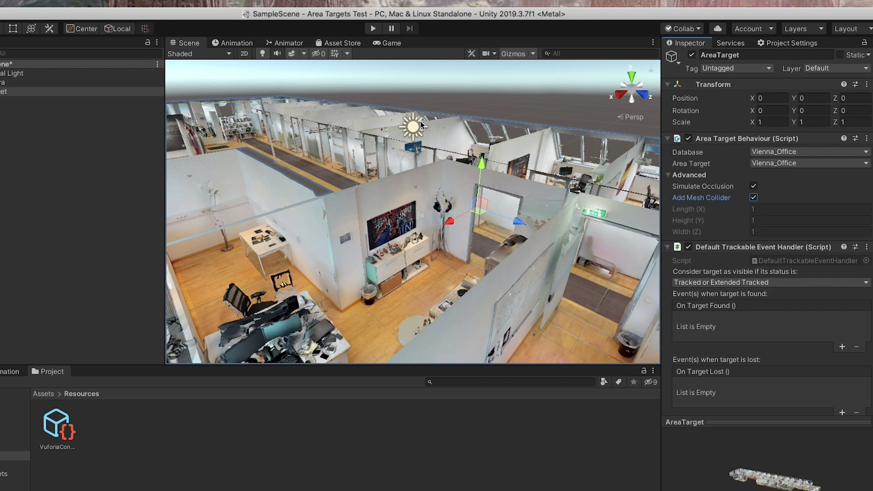
right_drag(325, 142, 380, 171)
click(300, 132)
key(w)
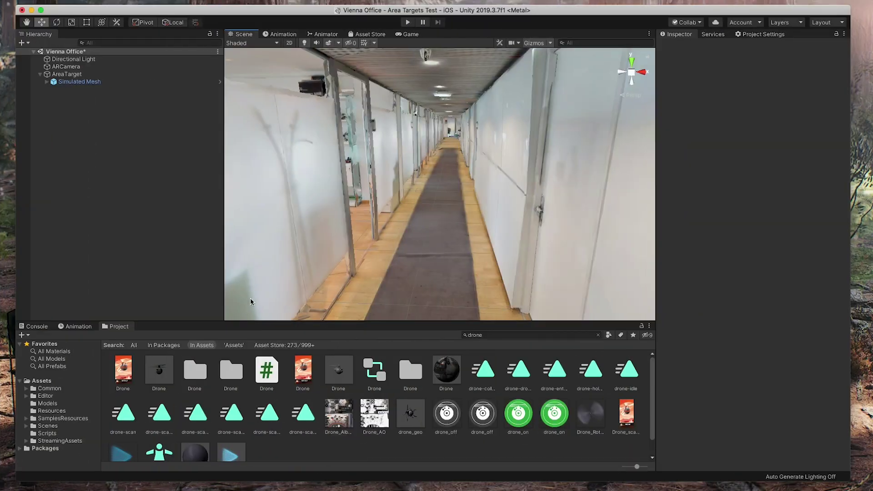
Place the Drone prefab under AreaTarget in the Hierarchy and frame it in the corridor view
drag(158, 372, 71, 75)
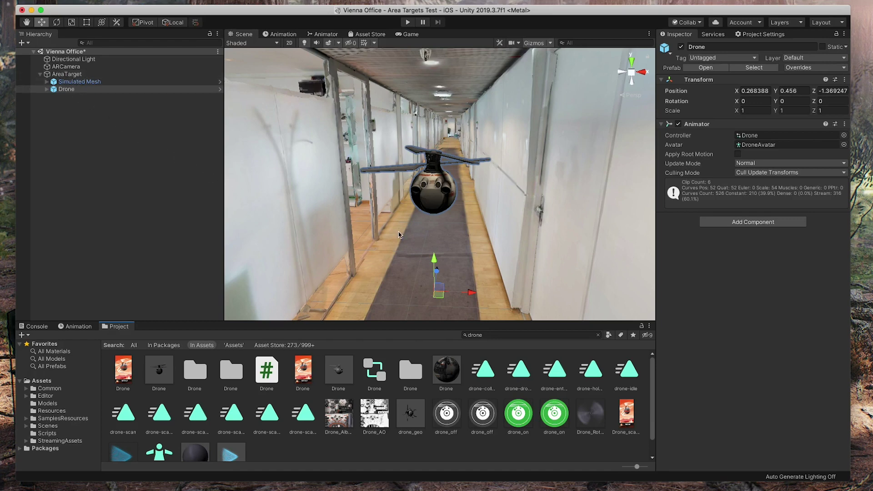
right_drag(472, 232, 356, 185)
key(w)
double_click(88, 89)
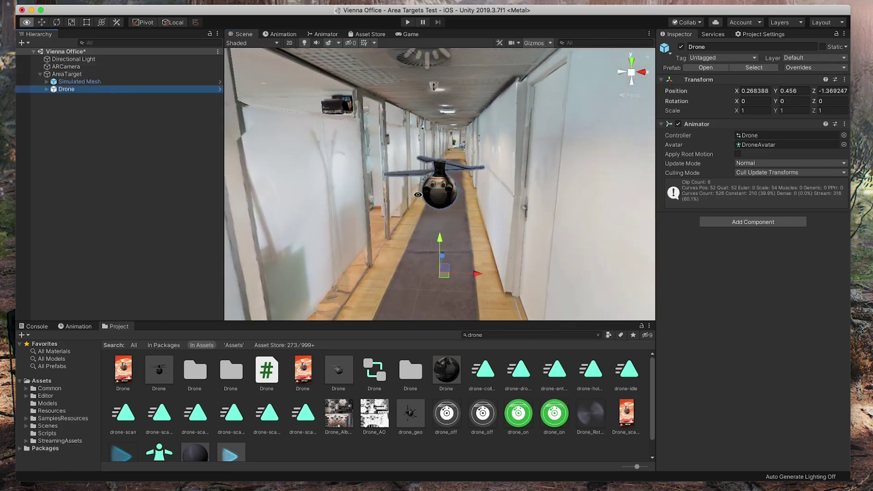
right_drag(473, 230, 522, 228)
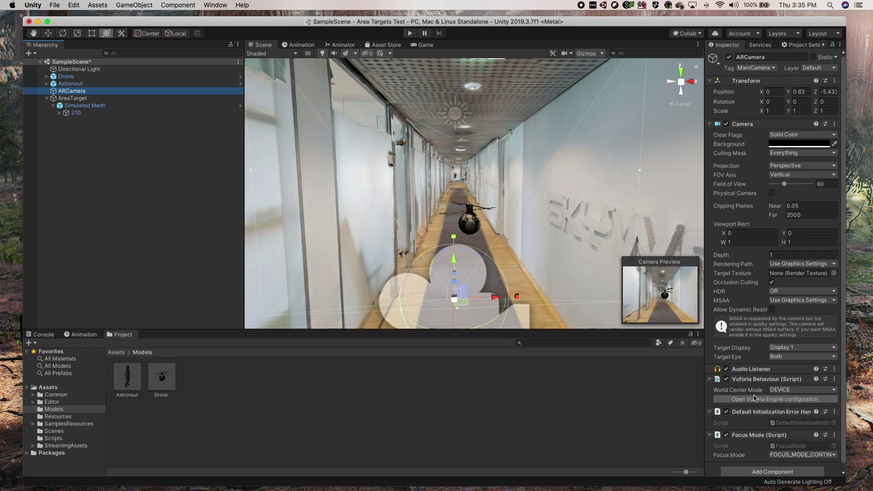
Set the Vuforia Engine configuration's Play Mode Type to SIMULATOR
click(754, 400)
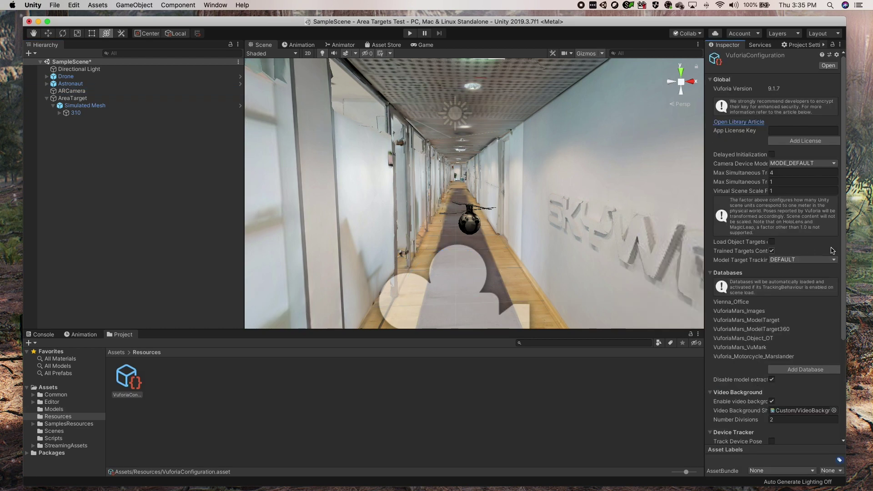
drag(844, 254, 844, 365)
click(816, 389)
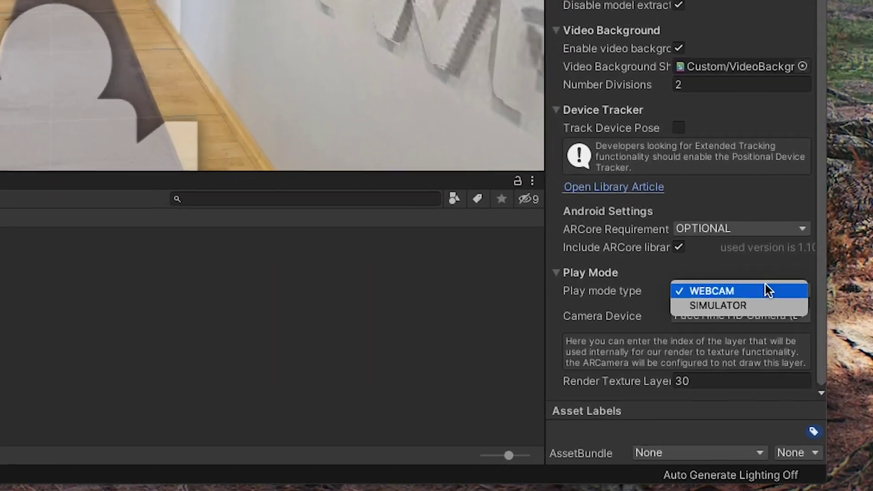
click(759, 303)
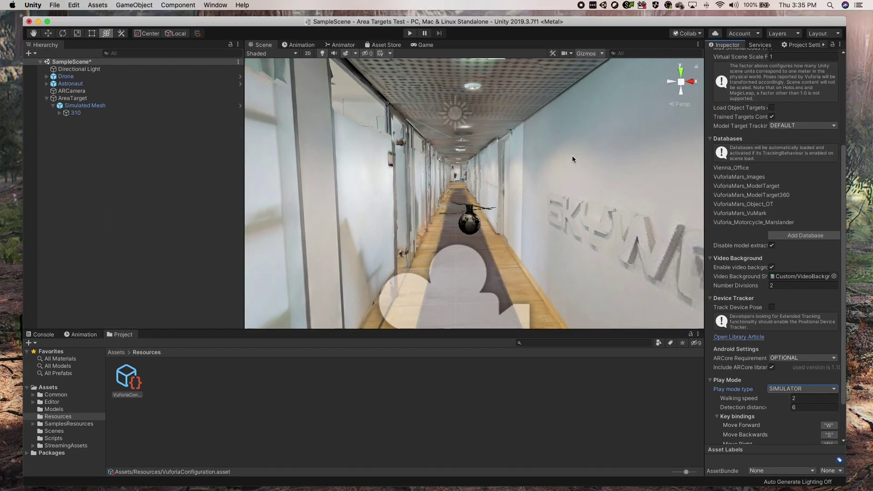
Run the scene and walk down the simulated corridor toward the drone
click(409, 33)
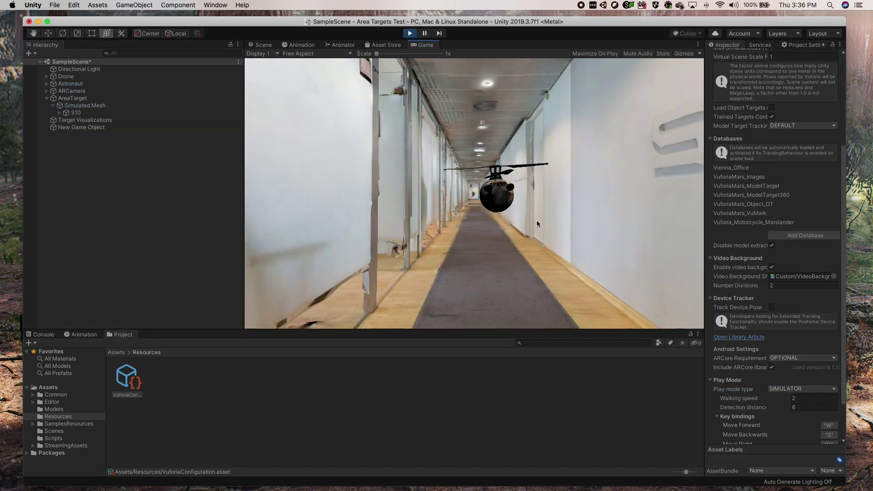
key(w)
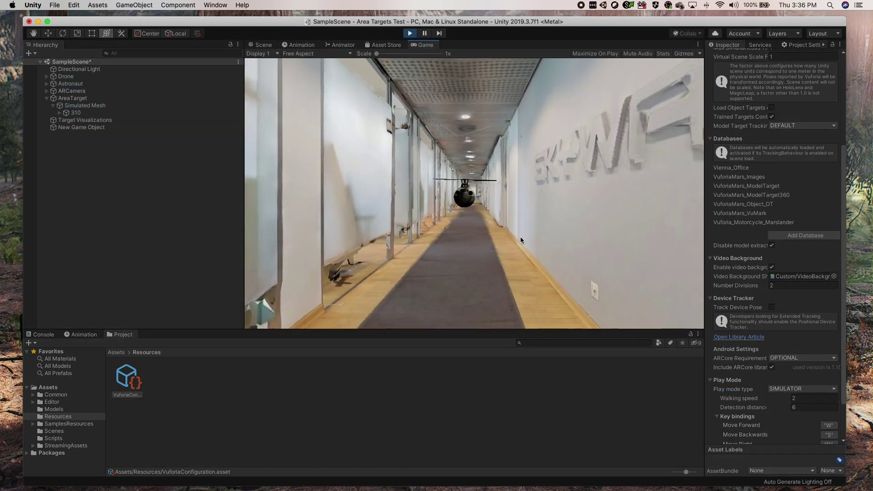
key(w)
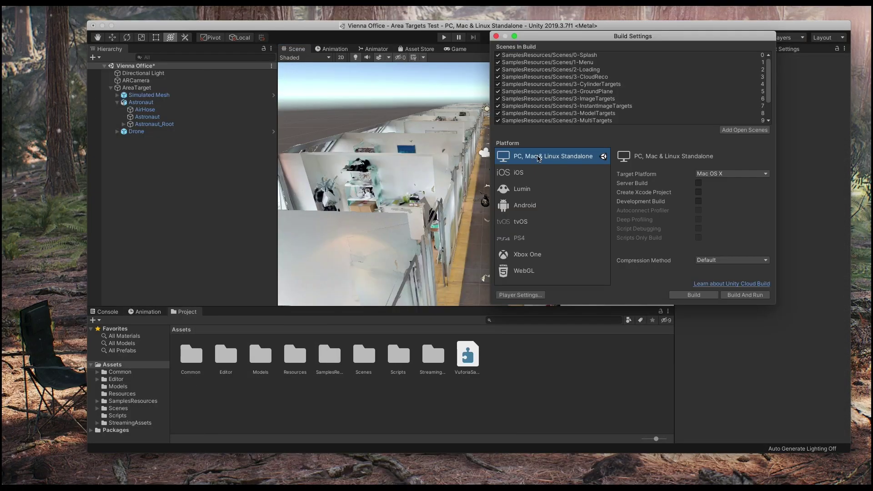
Keep only the Vienna Office scene in the build list and switch the platform to iOS
click(744, 130)
click(591, 113)
shift+click(550, 92)
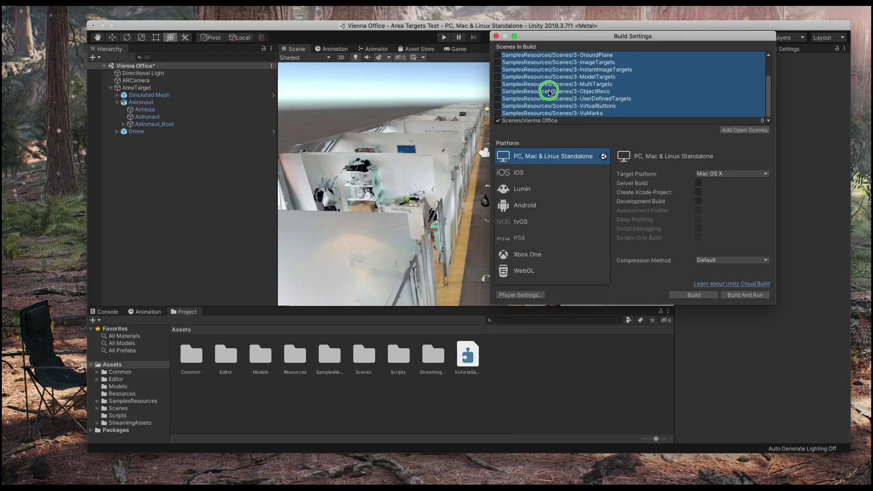
key(Delete)
click(559, 173)
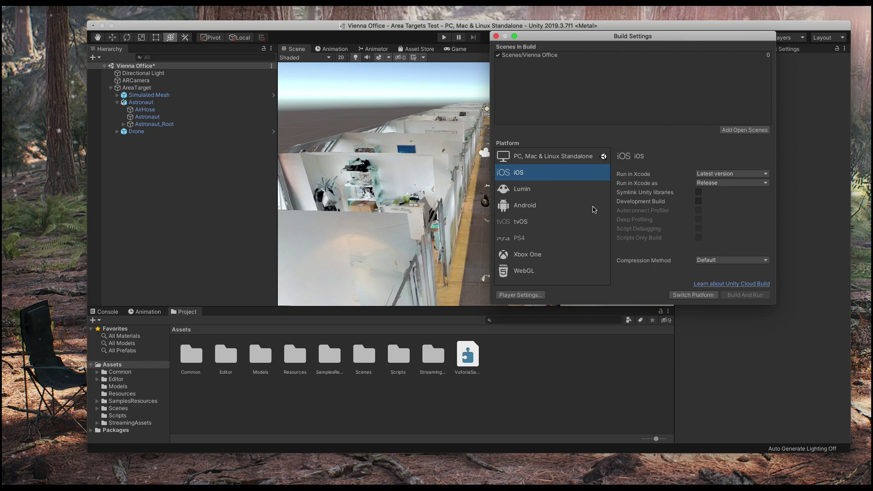
click(692, 295)
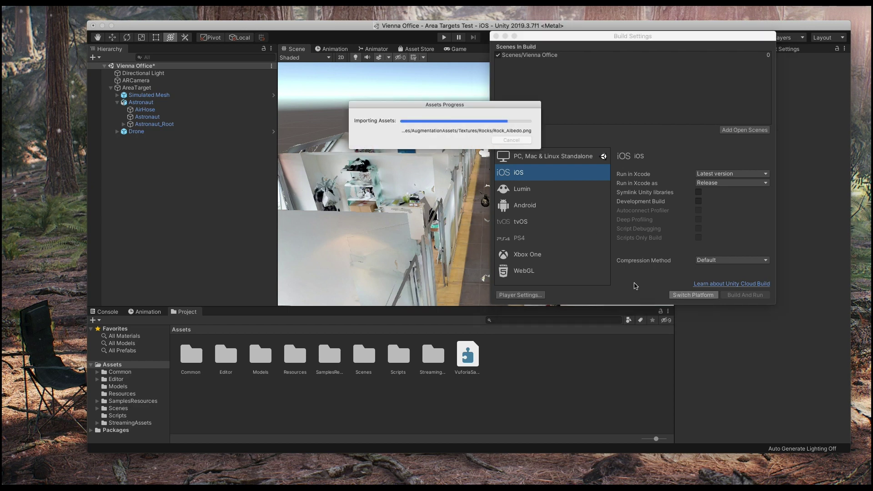
Build the project into a newly created 'Builds' folder
click(700, 296)
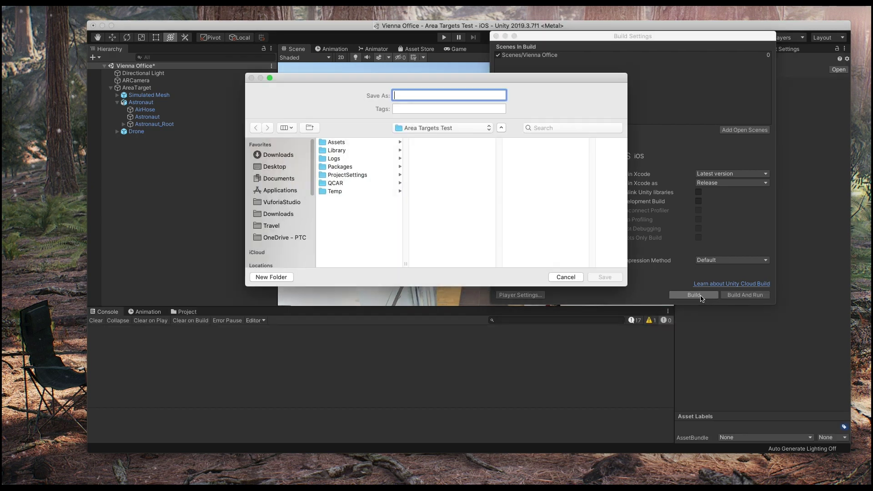
click(276, 277)
text(Builds)
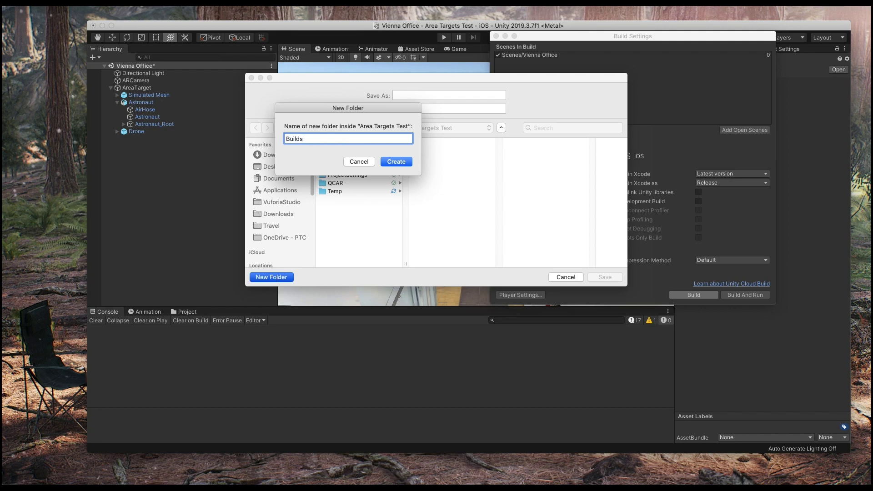
key(Return)
key(Return)
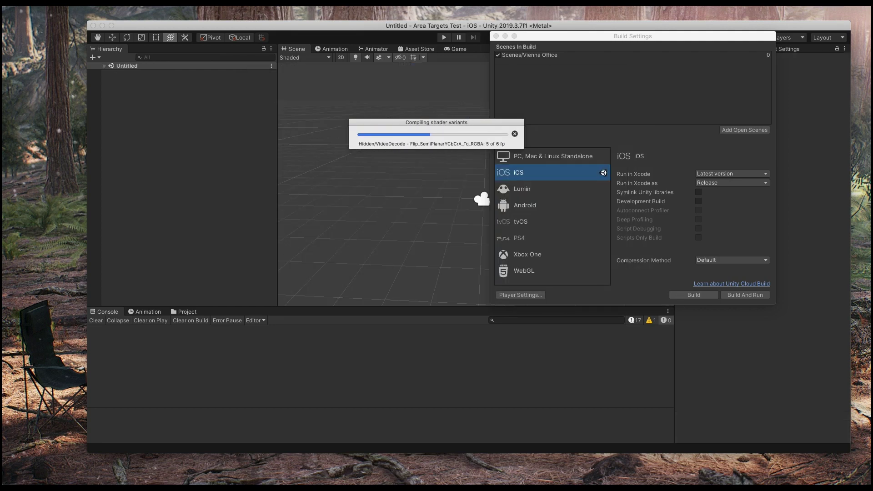